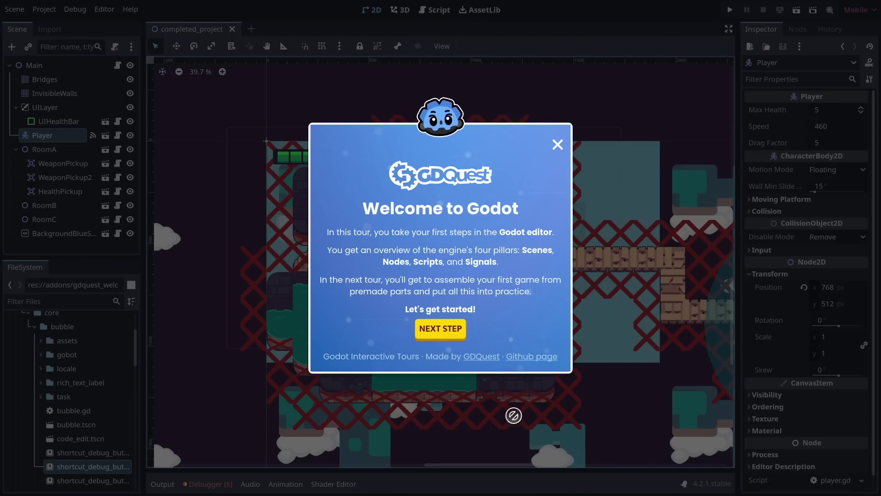
# Step: Start the editor tour, run the game once, close it, and advance to step 2/30
pyautogui.click(452, 328)
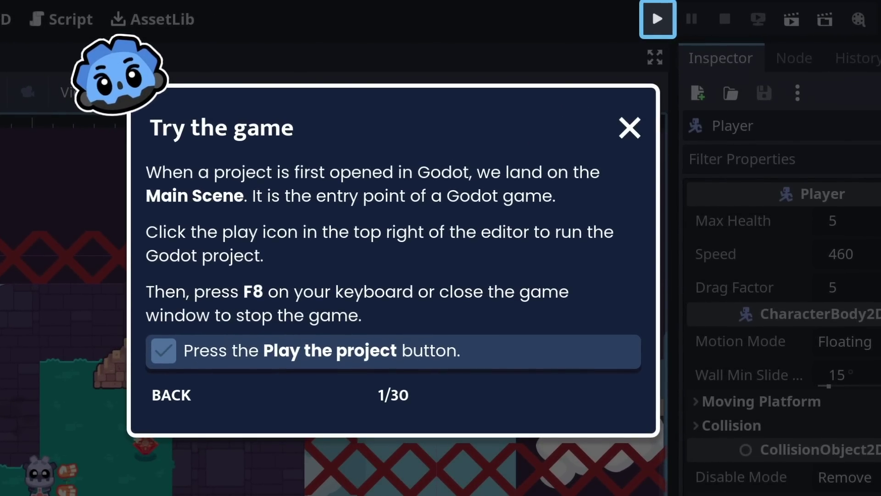
pyautogui.click(657, 19)
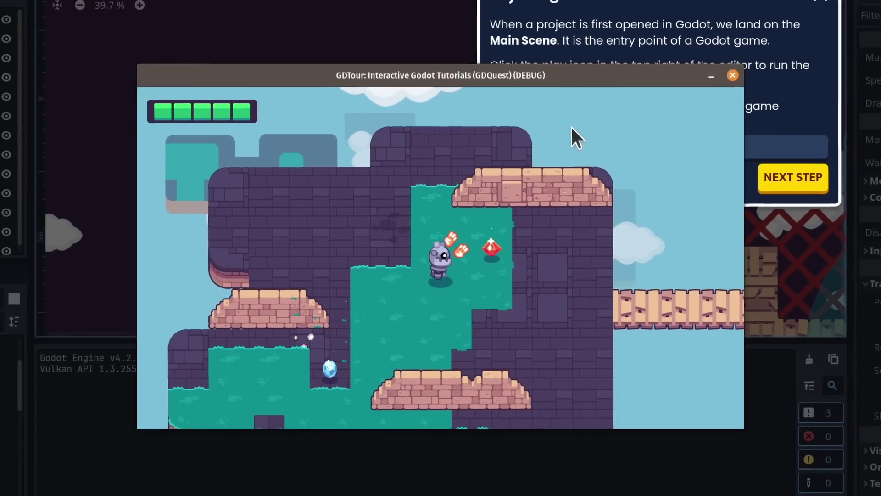
pyautogui.keyDown('super'); pyautogui.moveTo(574, 128); pyautogui.dragTo(377, 251); pyautogui.keyUp('super')
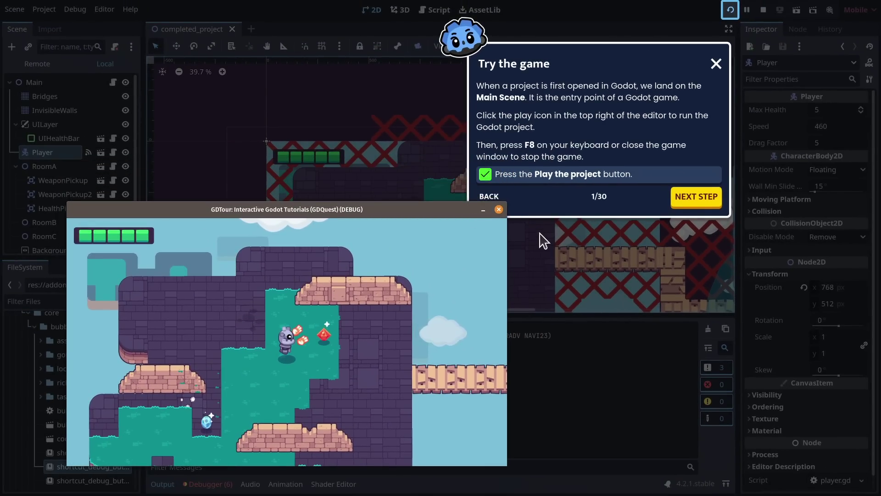
pyautogui.click(500, 210)
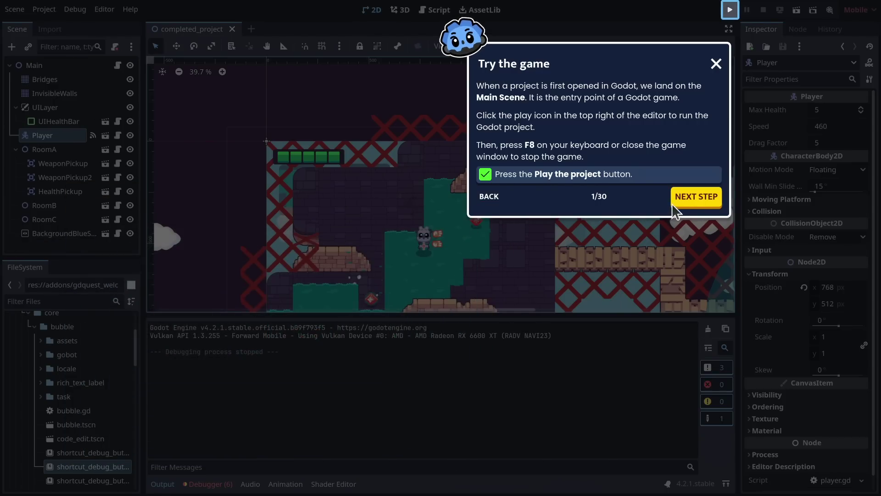
pyautogui.click(699, 198)
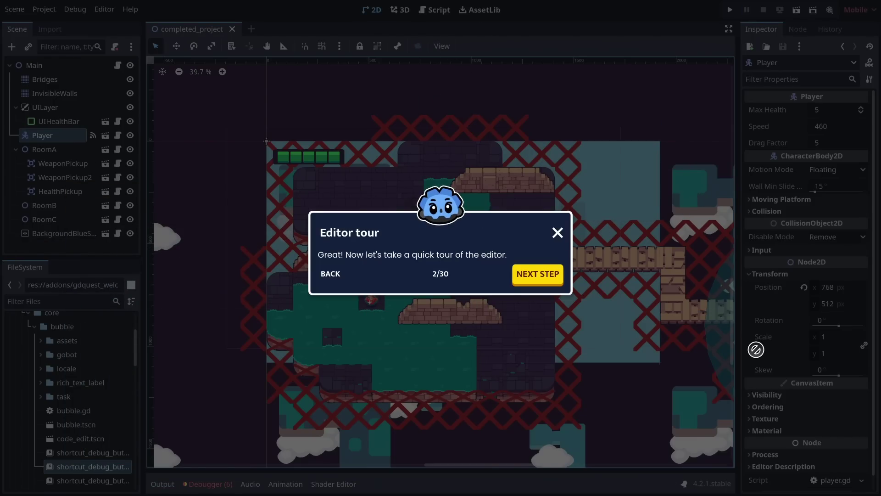
# Step: Step through the viewport and scenes-as-templates tour pages to step 5/30
pyautogui.click(540, 276)
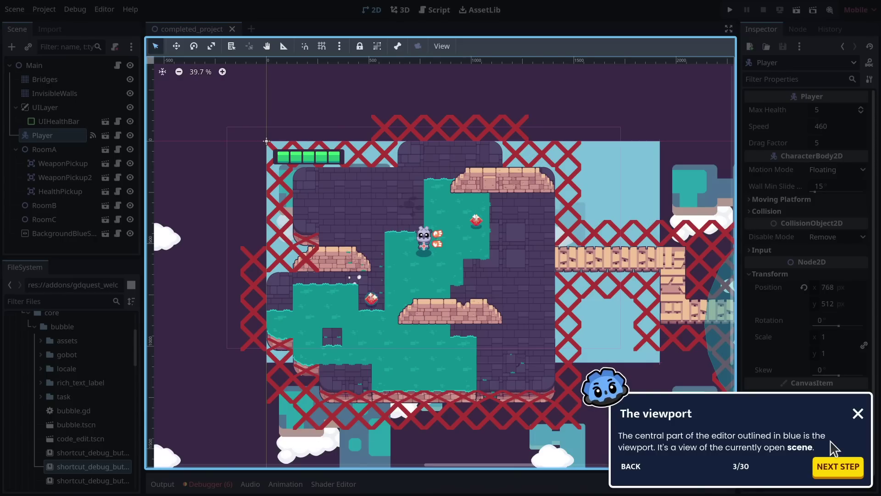
pyautogui.click(840, 465)
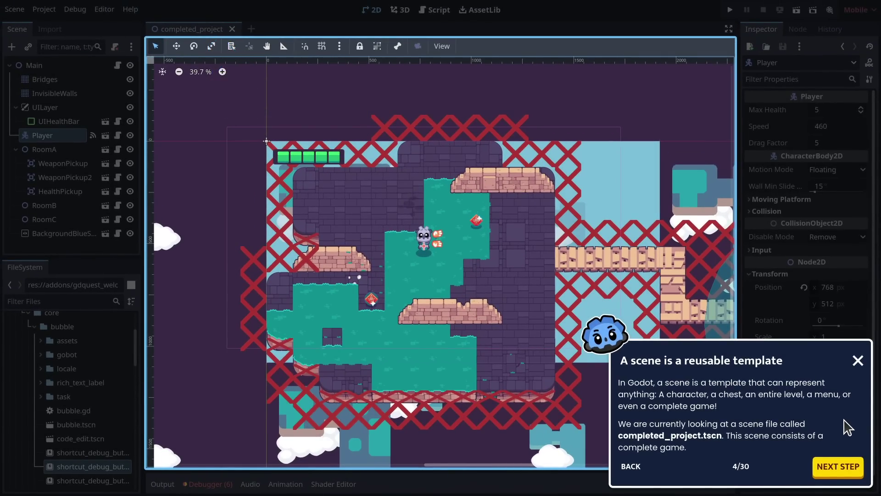
pyautogui.click(838, 466)
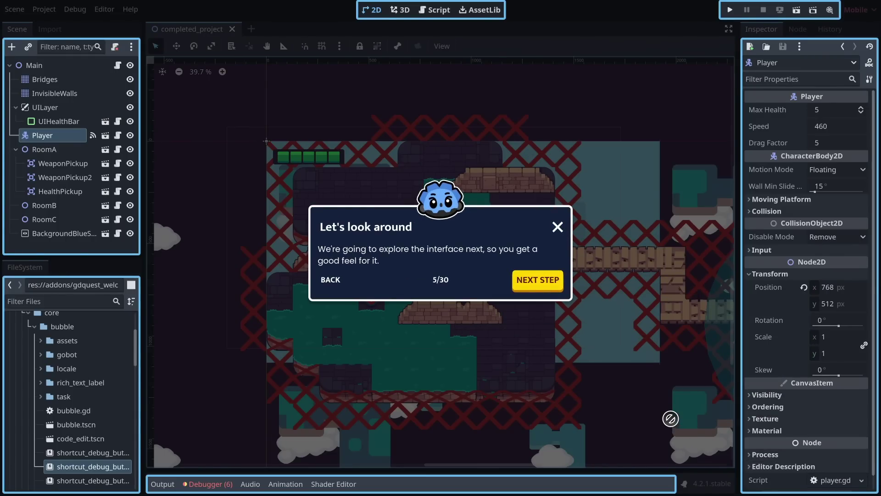
# Step: Step past the runner, context-switcher and Scene Dock pages to step 9/30
pyautogui.click(559, 289)
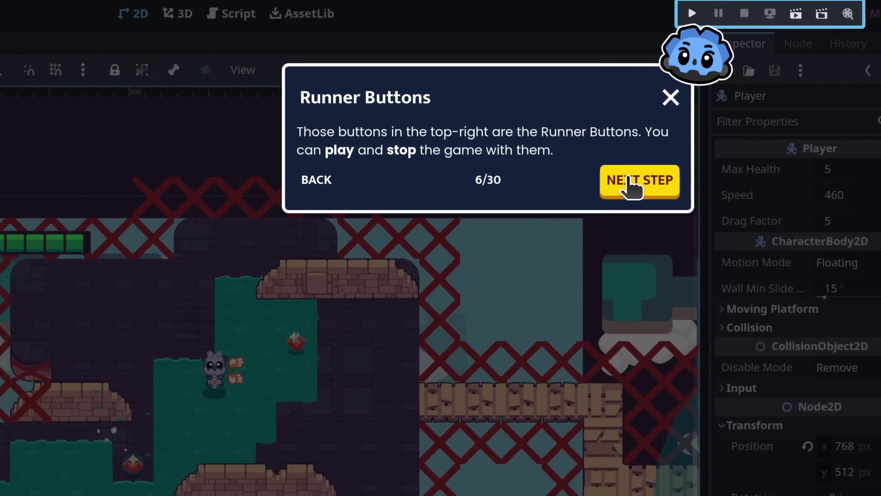
pyautogui.click(581, 181)
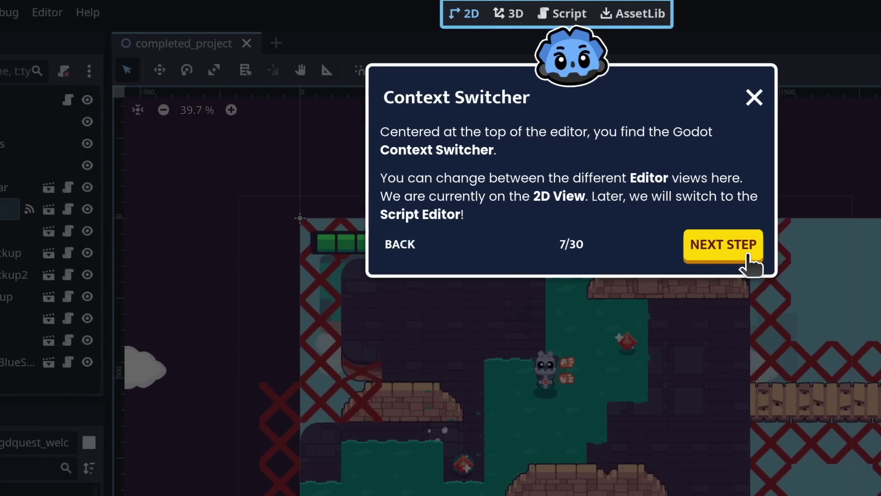
pyautogui.click(622, 250)
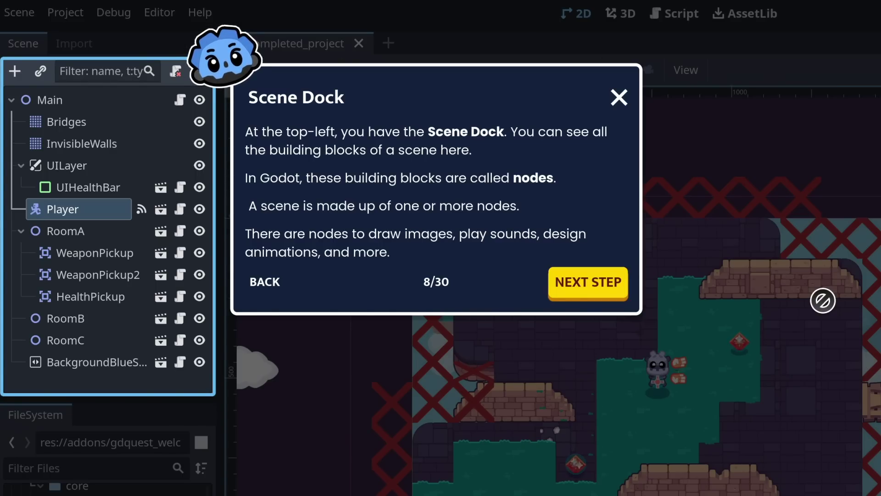
pyautogui.click(601, 280)
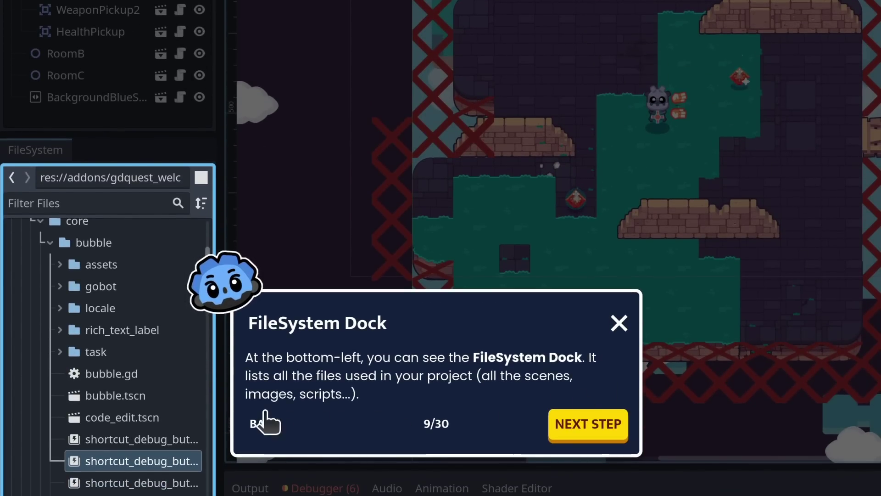
# Step: Collapse the addons folder in FileSystem and advance the tour to step 11/30, 'Try the Inspector'
pyautogui.scroll(5, 91, 335)
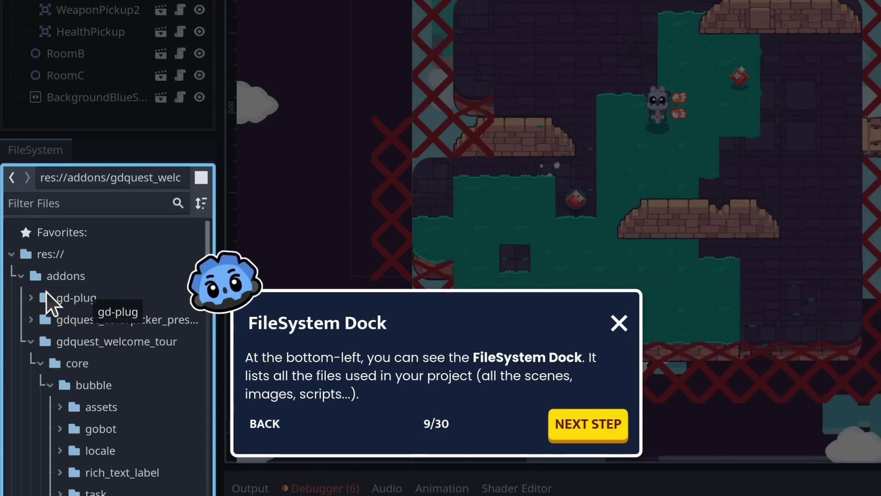
pyautogui.click(20, 277)
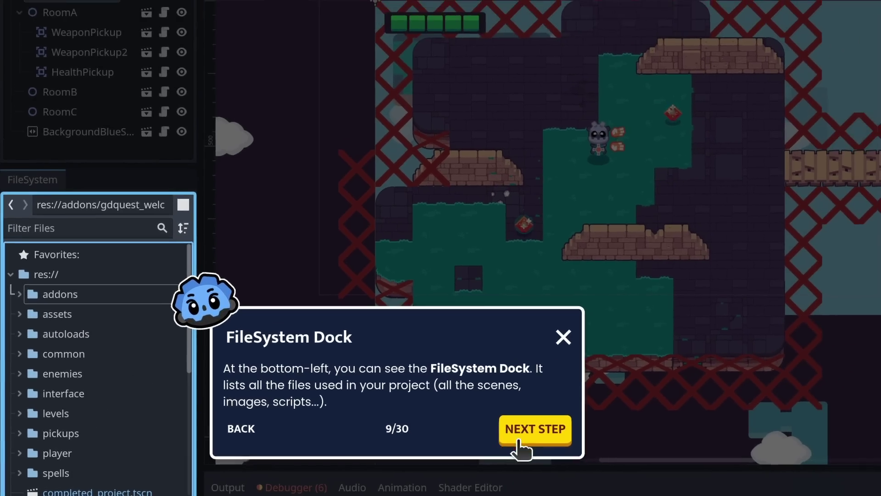
pyautogui.click(519, 439)
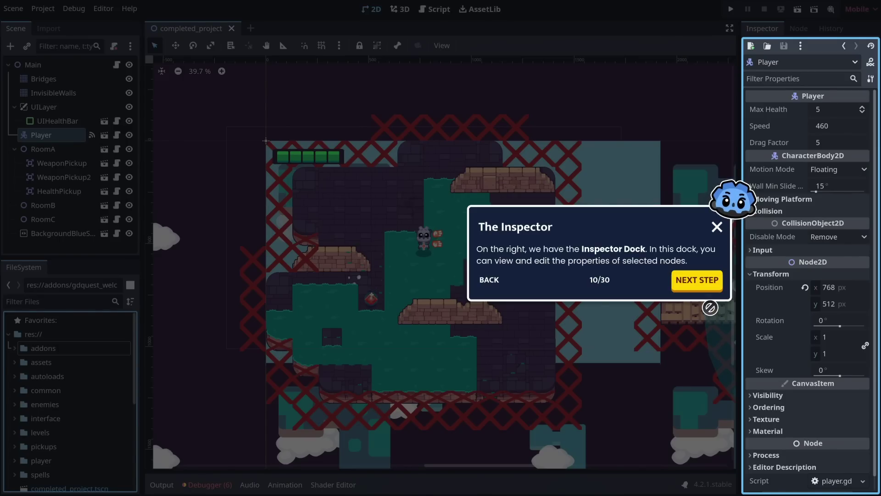
pyautogui.click(706, 285)
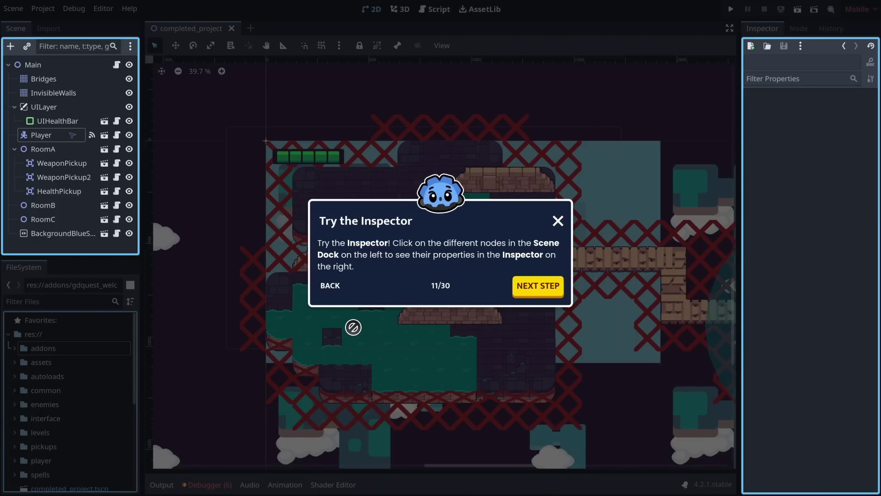
# Step: Select Bridges, InvisibleWalls and then Player to compare their Inspector properties
pyautogui.click(48, 79)
pyautogui.click(53, 93)
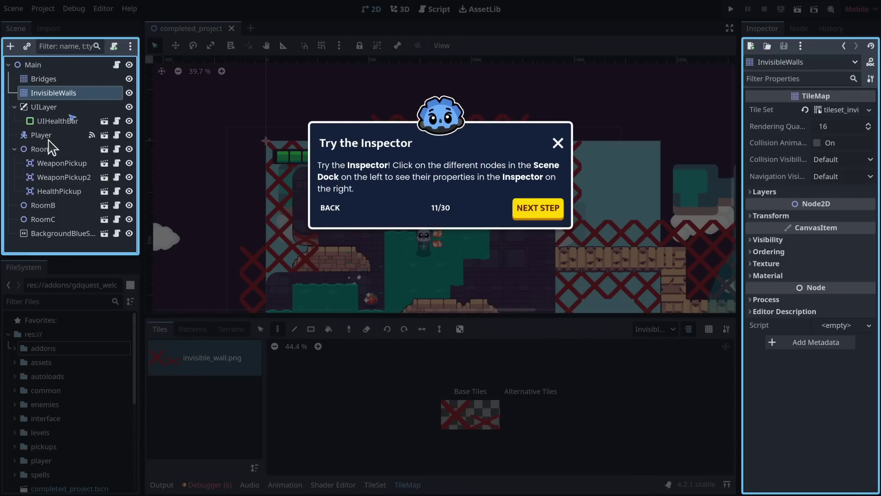
pyautogui.click(45, 135)
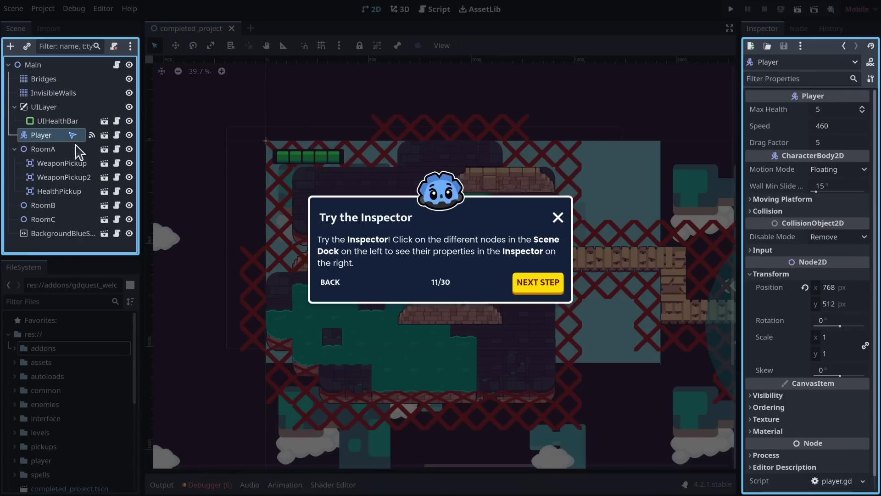
# Step: Pass the Bottom Panels step to 13/30, then select InvisibleWalls and UILayer in the Scene dock
pyautogui.click(529, 288)
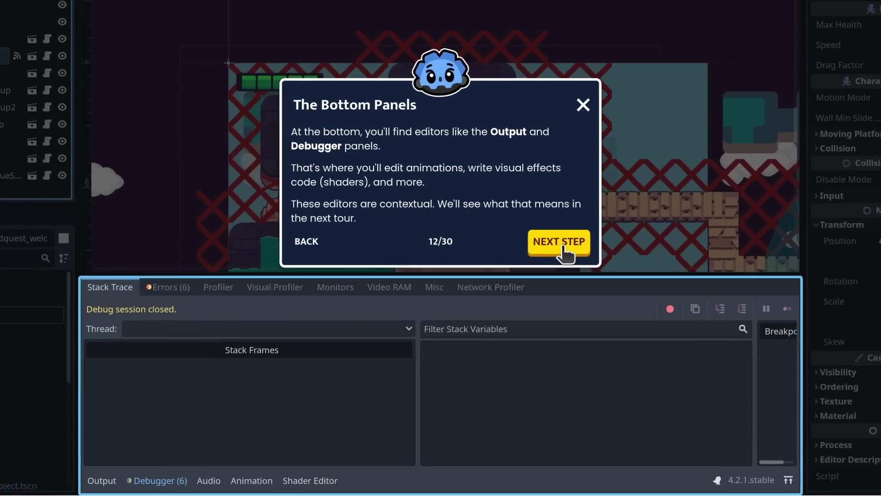
pyautogui.click(572, 220)
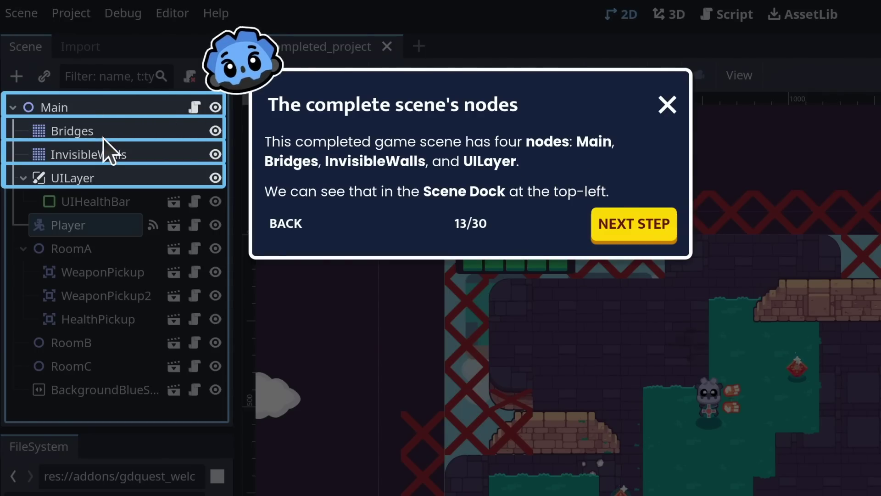
pyautogui.click(106, 156)
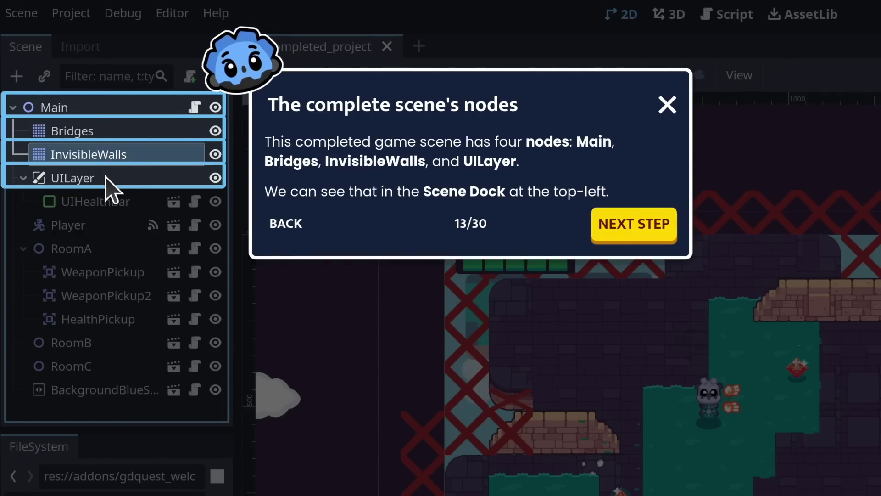
pyautogui.click(106, 178)
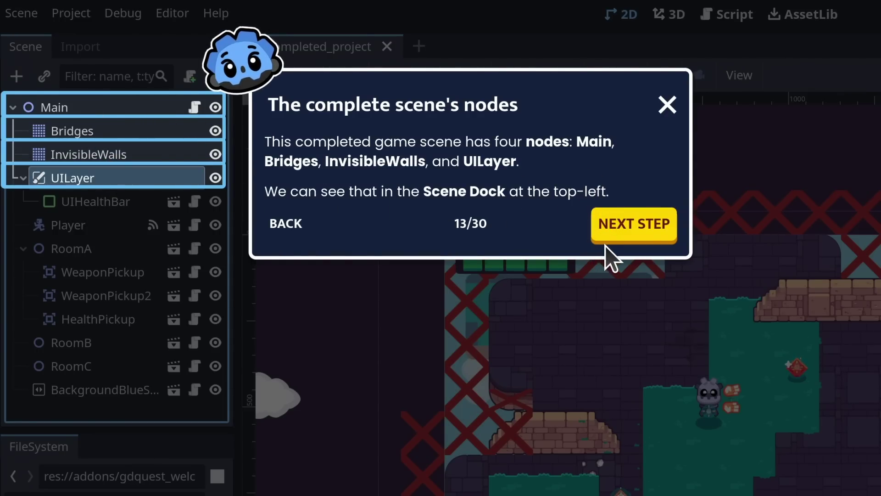
# Step: Advance to the Scene instances step and open the Player scene in its own tab
pyautogui.click(664, 228)
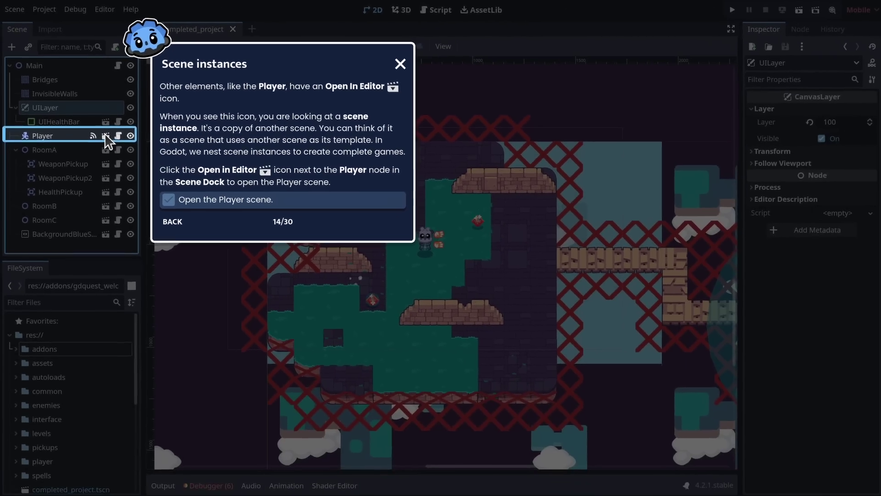
pyautogui.click(173, 226)
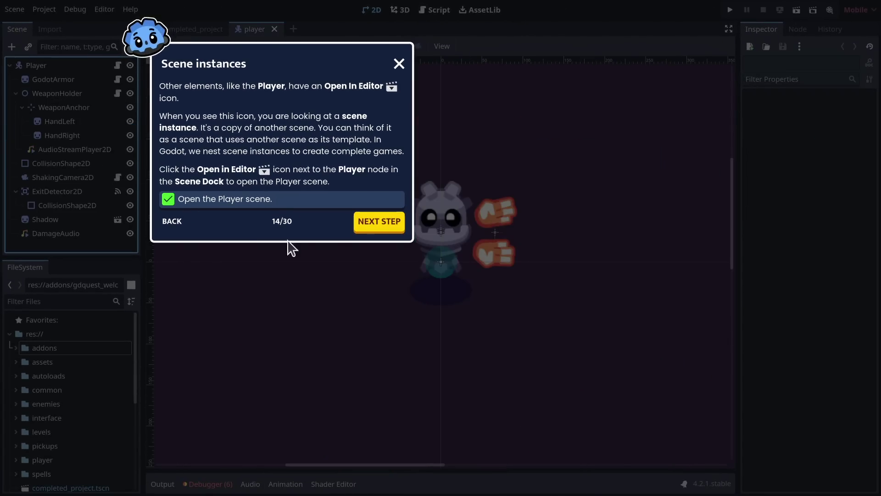
# Step: Advance the tour through steps 15 and 16, 'Scripts bring nodes to life'
pyautogui.click(377, 224)
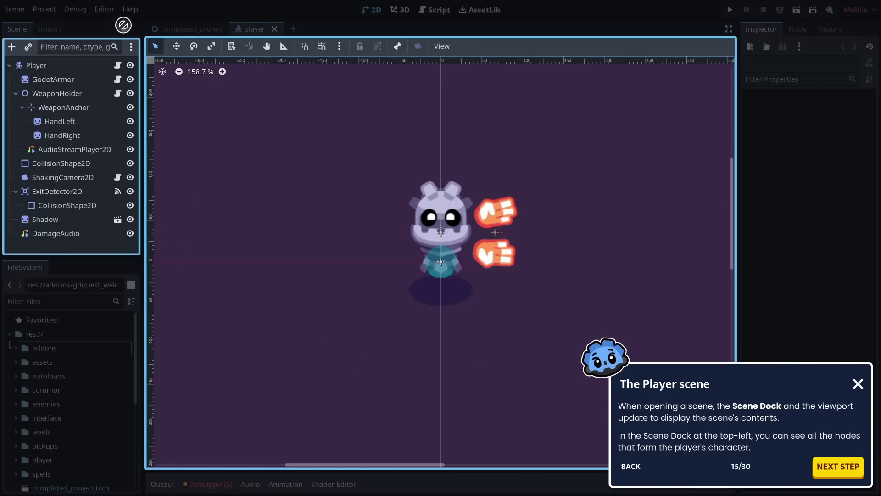
pyautogui.click(846, 468)
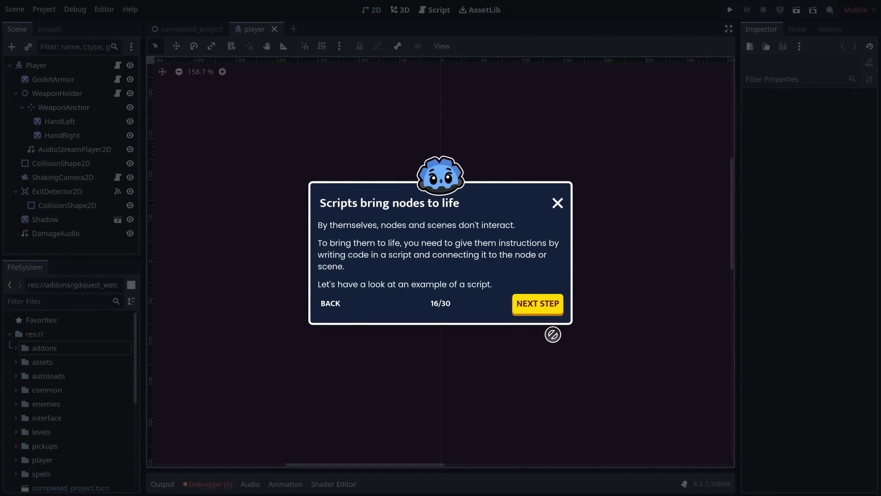
pyautogui.click(554, 302)
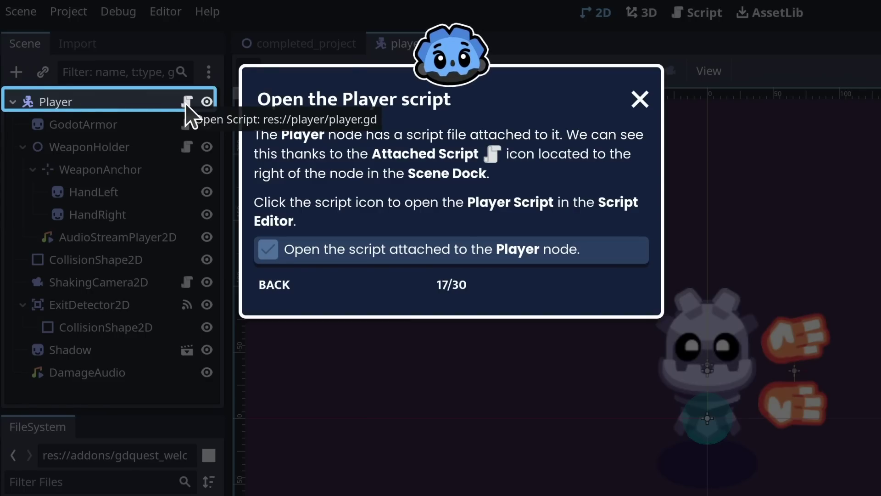
# Step: Open player.gd from the Player node's script icon and advance to step 19/30
pyautogui.click(169, 94)
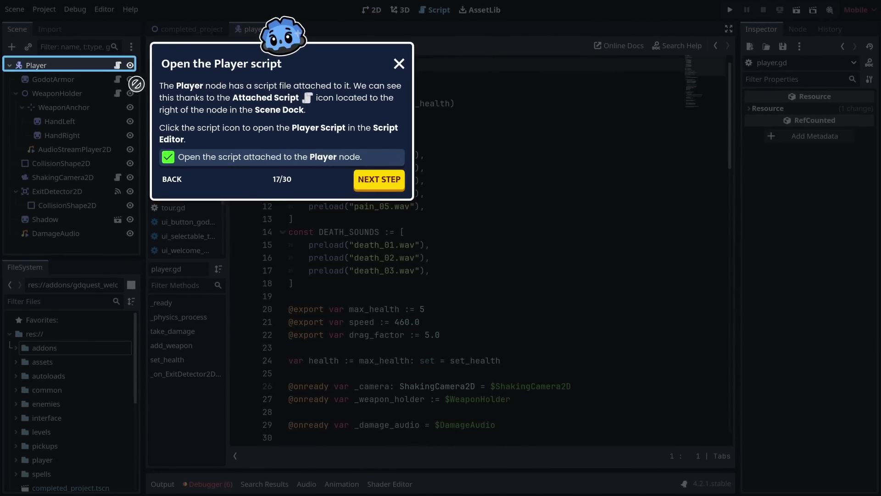
pyautogui.click(377, 181)
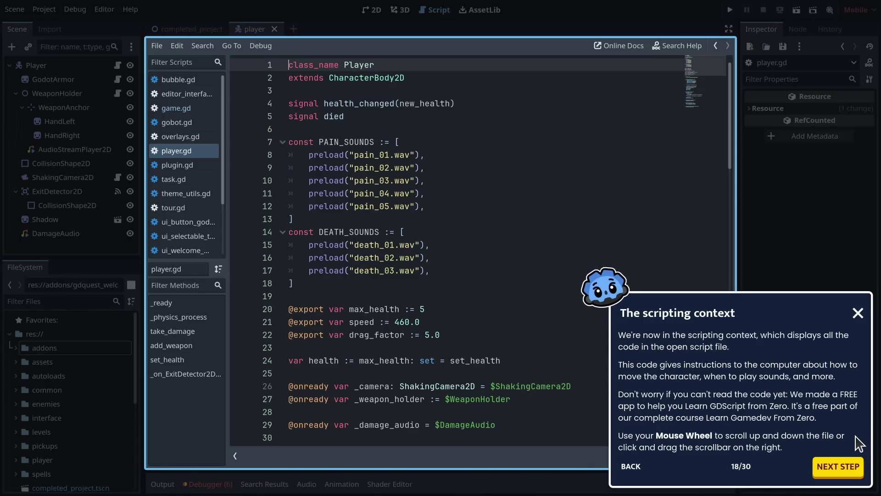
pyautogui.click(847, 469)
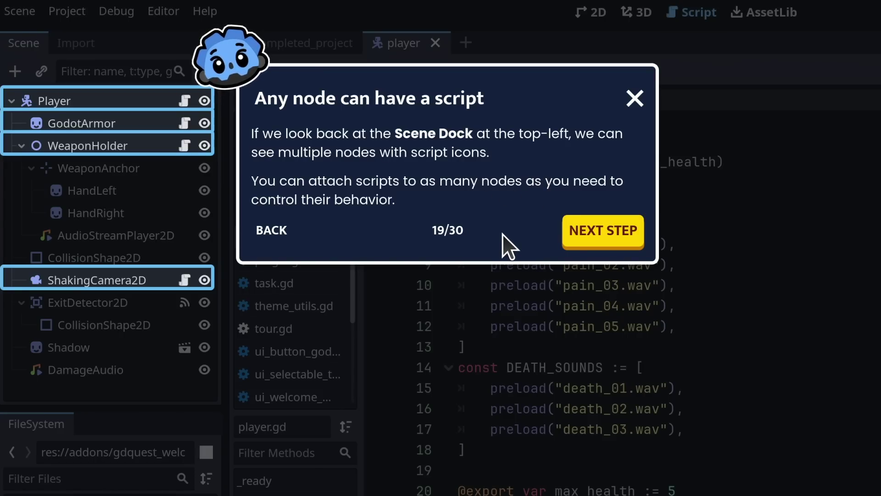
# Step: View the GodotArmor and WeaponHolder scripts, advance to step 21/30, and return to 2D view
pyautogui.click(184, 123)
pyautogui.click(185, 145)
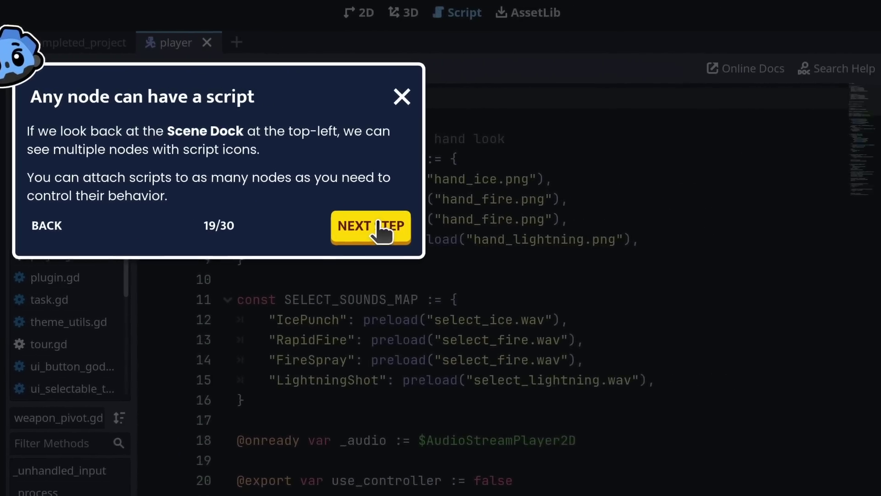
pyautogui.click(558, 230)
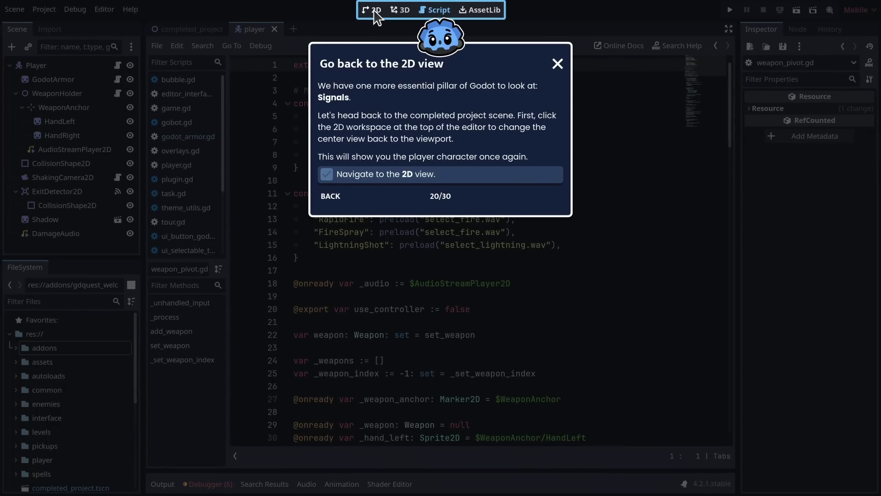
pyautogui.click(375, 11)
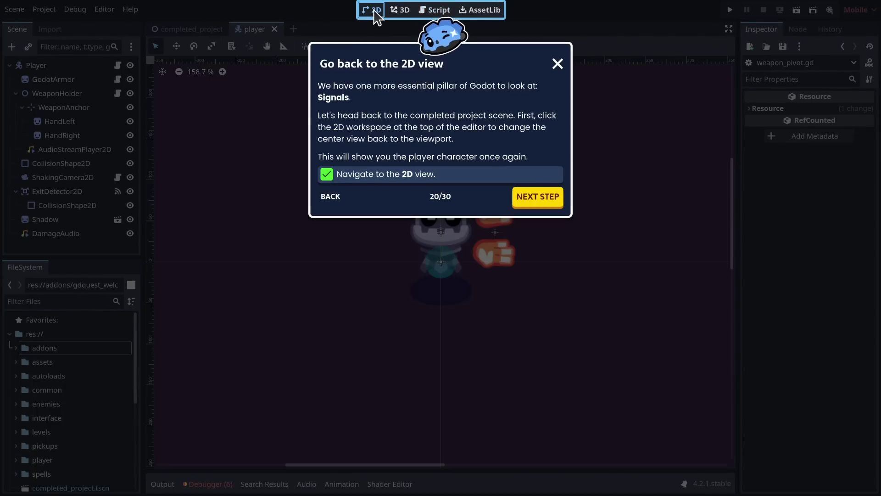
# Step: Switch to the completed_project scene tab and reach step 22/30, 'Signals'
pyautogui.click(537, 198)
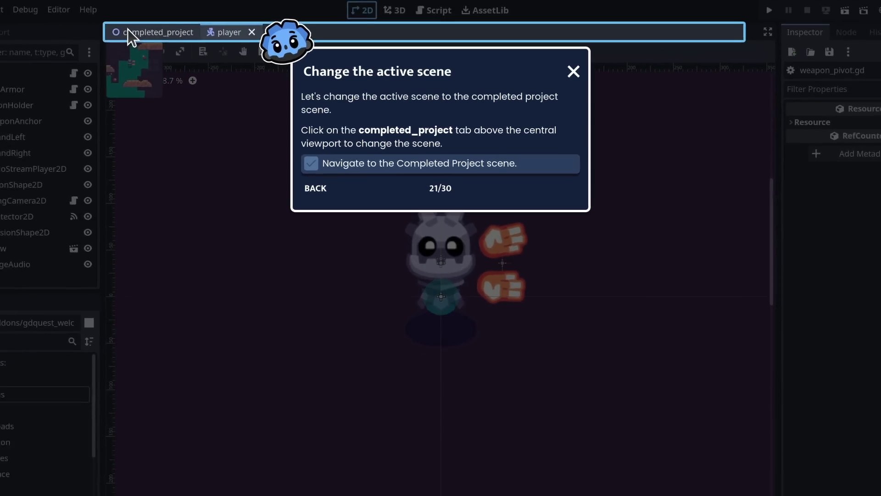
pyautogui.click(131, 31)
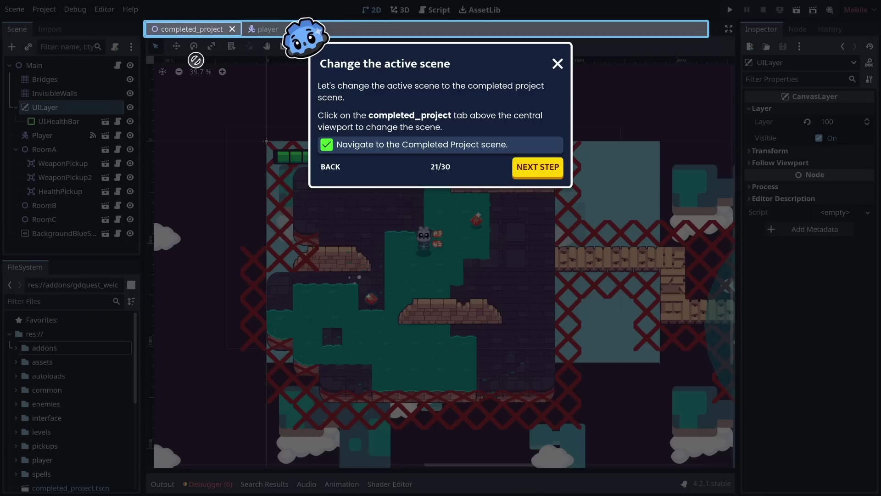
pyautogui.click(557, 169)
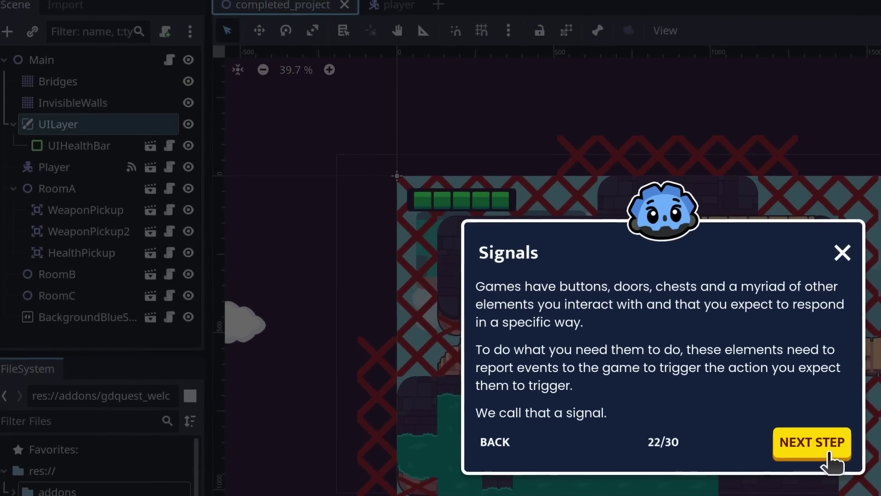
# Step: Show the Player node's signals in the Node dock and reach step 24/30, "The Node Dock"
pyautogui.click(830, 452)
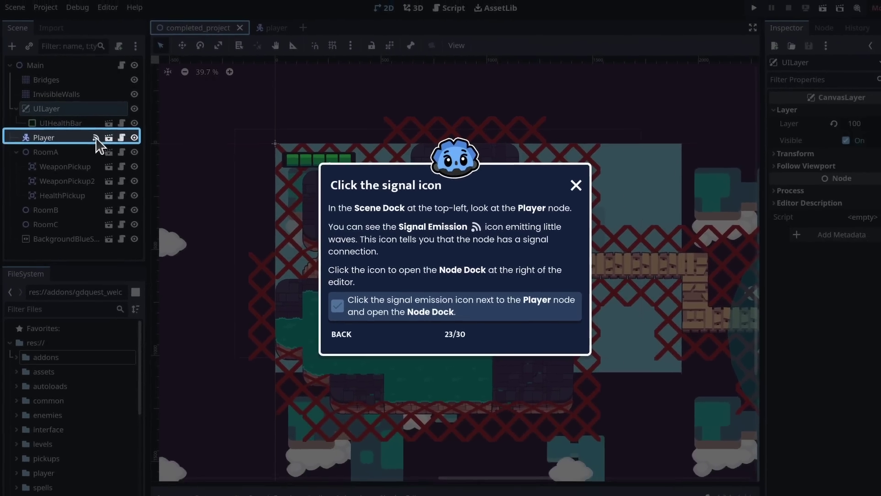
pyautogui.click(95, 138)
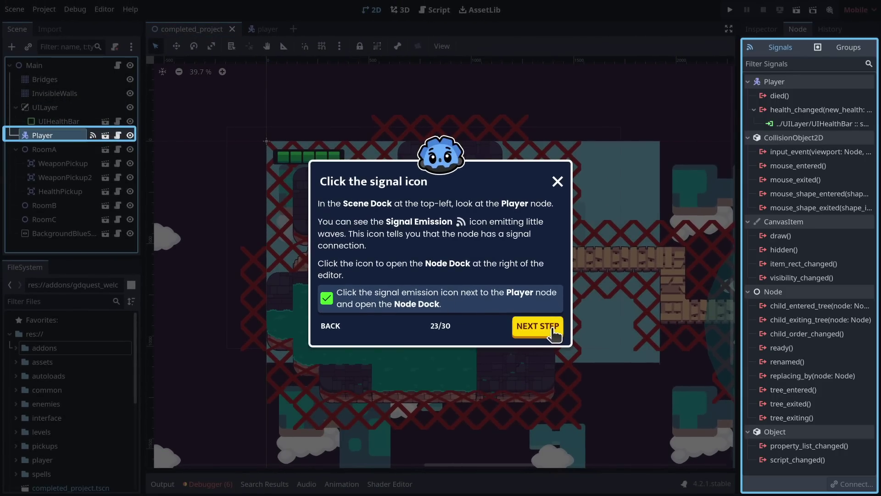
pyautogui.click(554, 330)
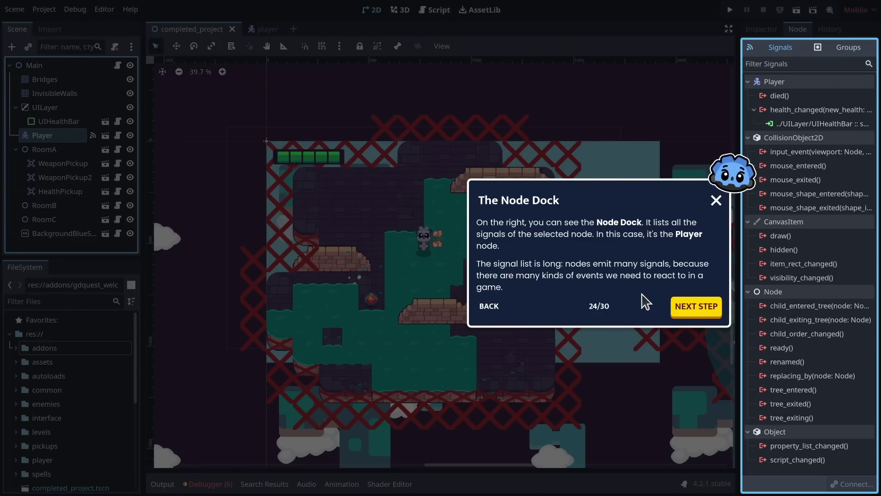
# Step: Advance the tour two steps to 26/30, "The signal connection"
pyautogui.click(679, 310)
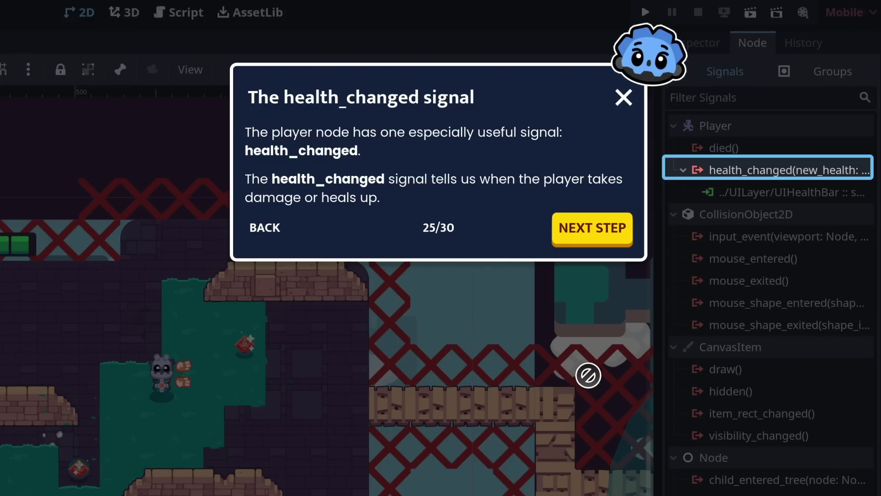
pyautogui.click(622, 233)
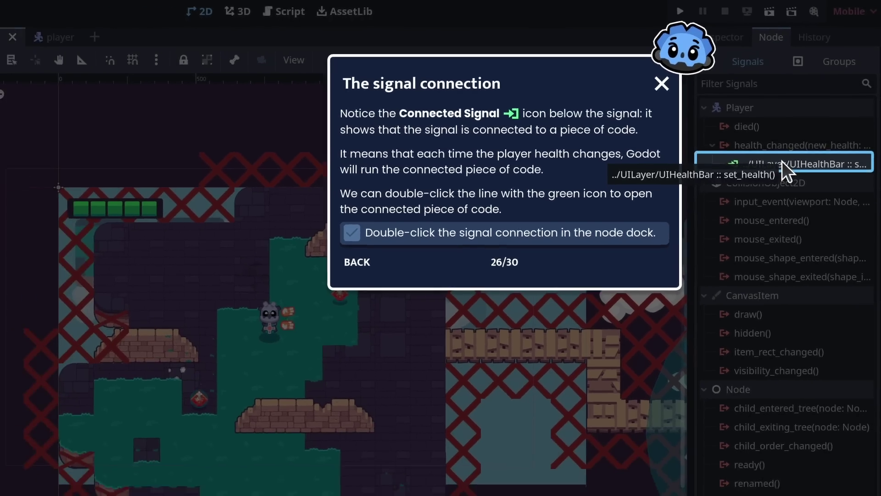
# Step: Open UIHealthBar's set_health code from the health_changed connection, select the function, and continue to step 29/30
pyautogui.doubleClick(782, 162)
pyautogui.click(640, 262)
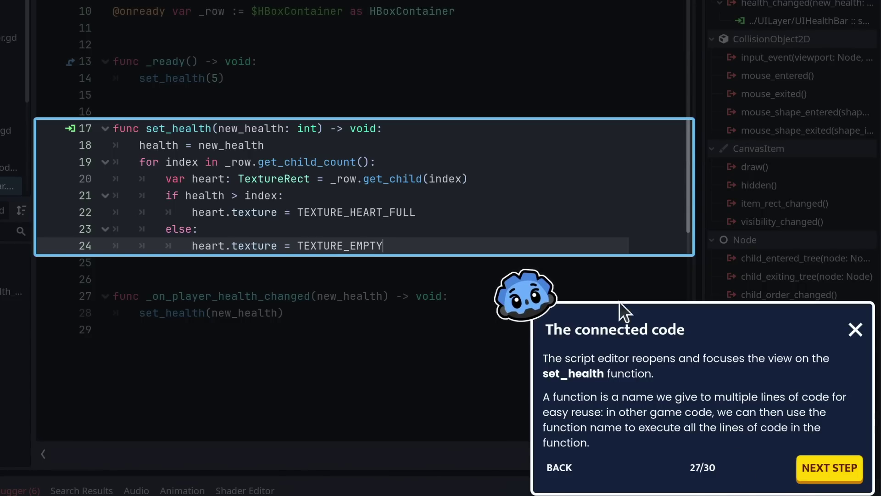
pyautogui.moveTo(433, 244); pyautogui.dragTo(80, 134)
pyautogui.click(819, 468)
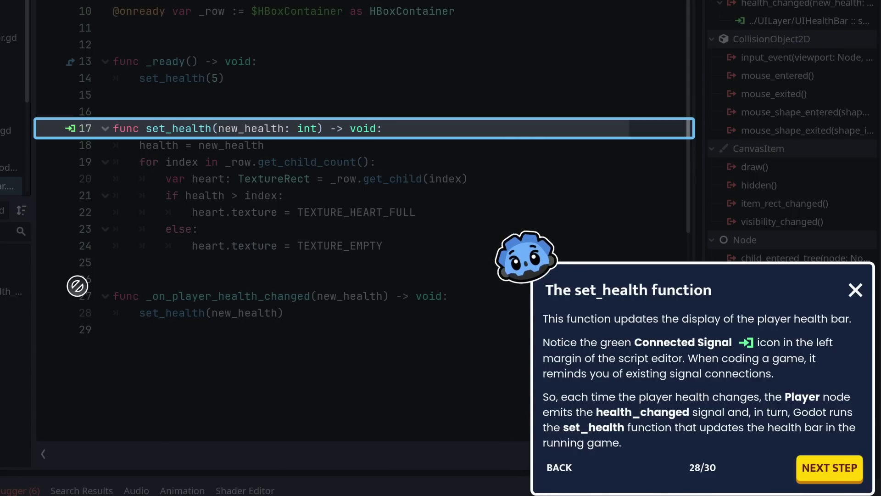
pyautogui.click(830, 467)
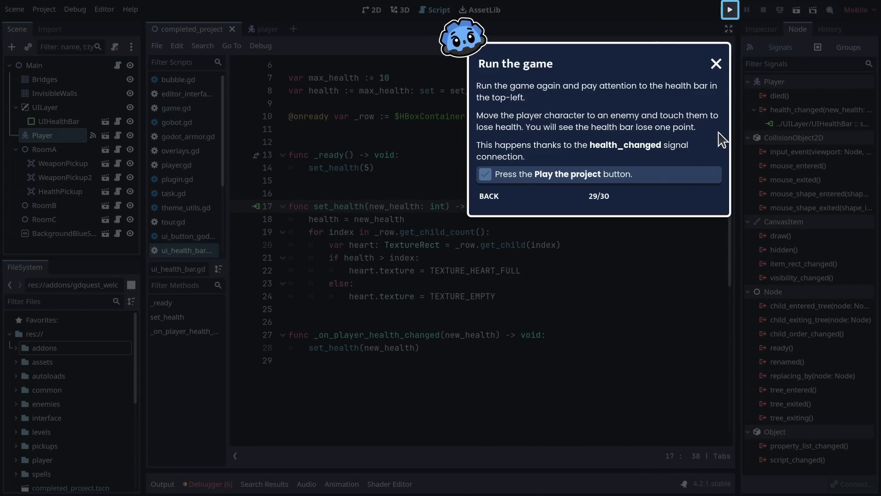
# Step: Run the project and walk the character right across the bridge into the right island
pyautogui.click(730, 10)
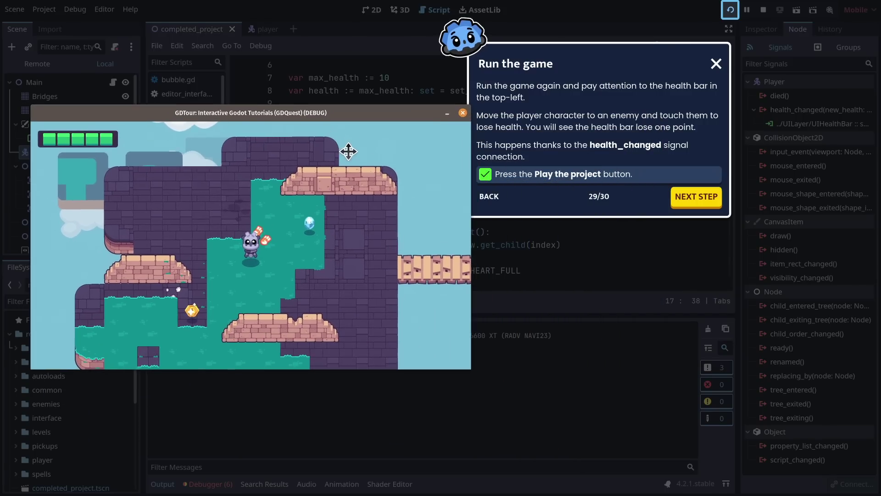
pyautogui.press('Right')
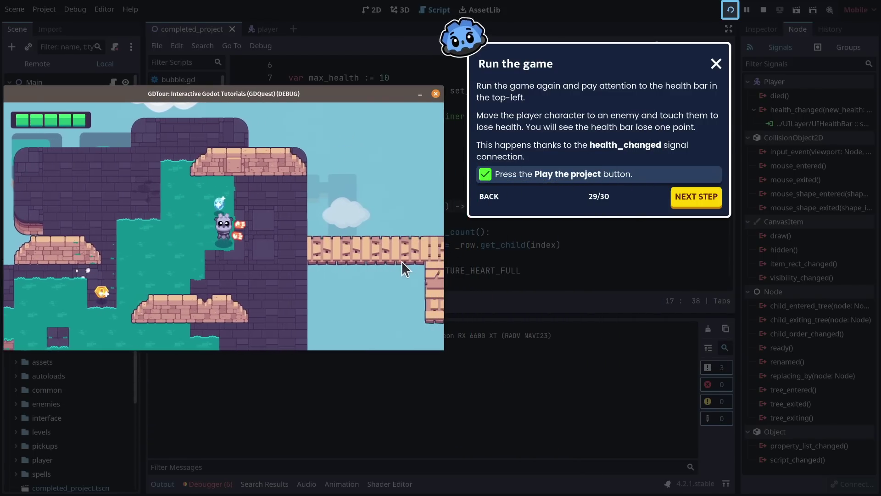
pyautogui.press('super+m')
pyautogui.press('Right')
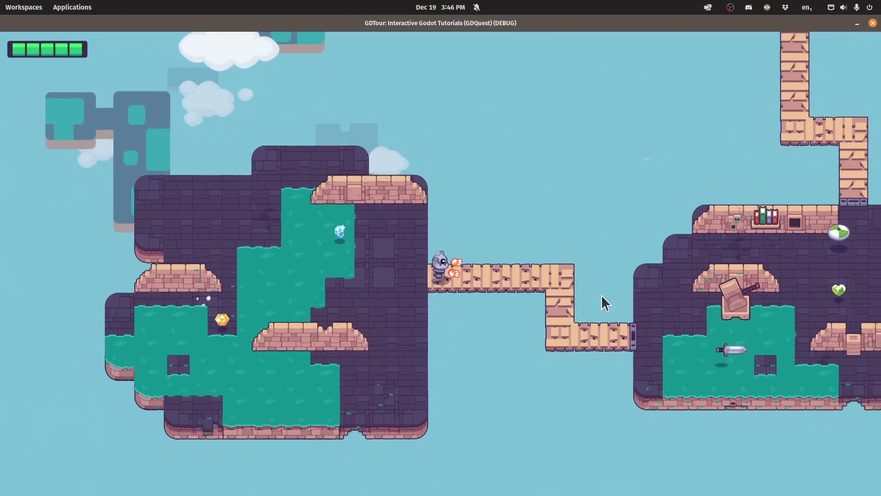
pyautogui.press('Right')
pyautogui.press('Down')
pyautogui.press('Right')
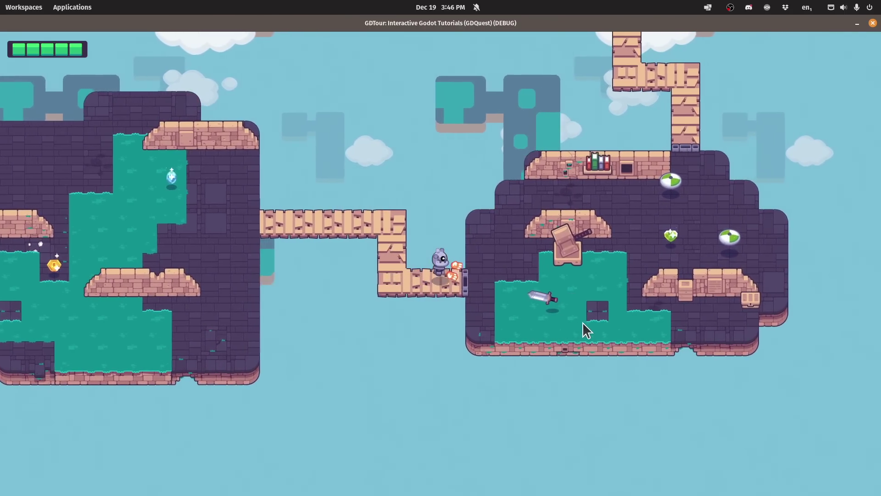
pyautogui.press('Right')
# Step: Walk the character into the enemies so the health bar drops, then close the game
pyautogui.press('Up')
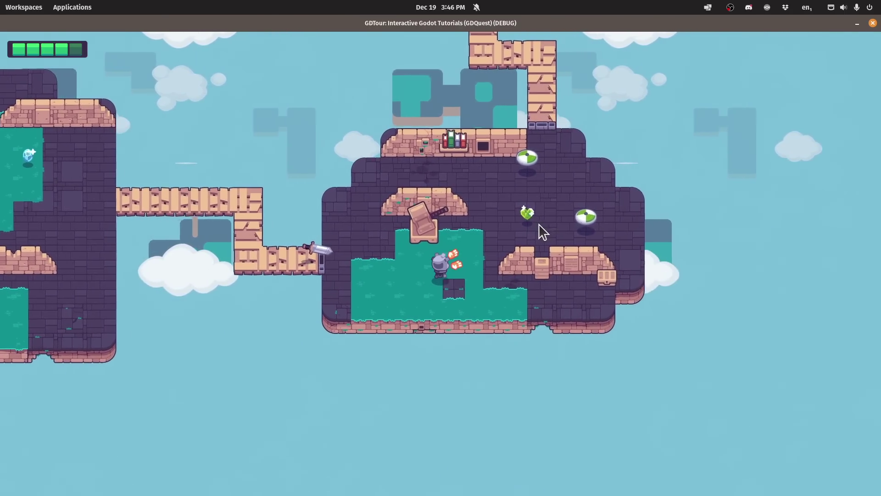
pyautogui.press('Up')
pyautogui.press('Right')
pyautogui.press('super+m')
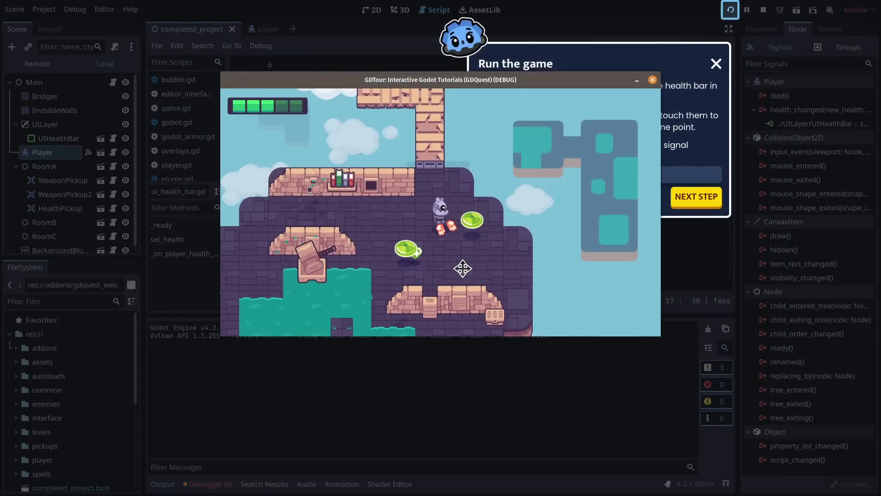
pyautogui.press('Left')
pyautogui.press('Down')
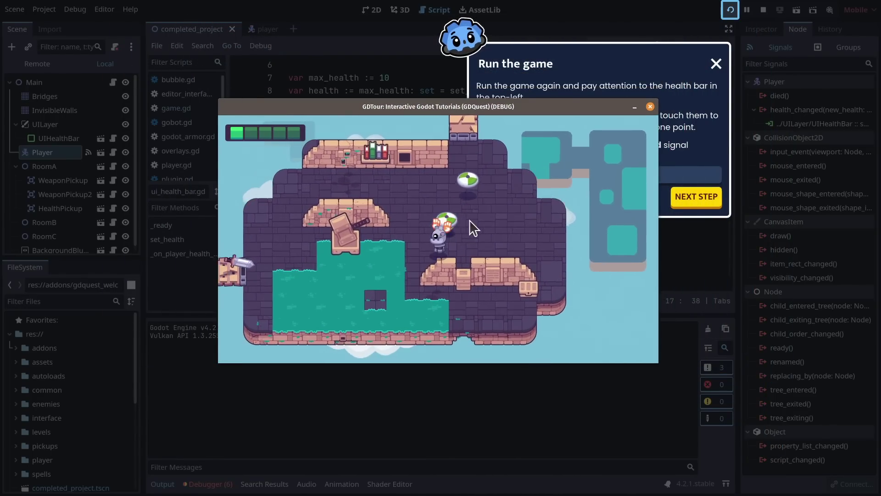
pyautogui.press('Down')
pyautogui.press('Right')
pyautogui.press('Up')
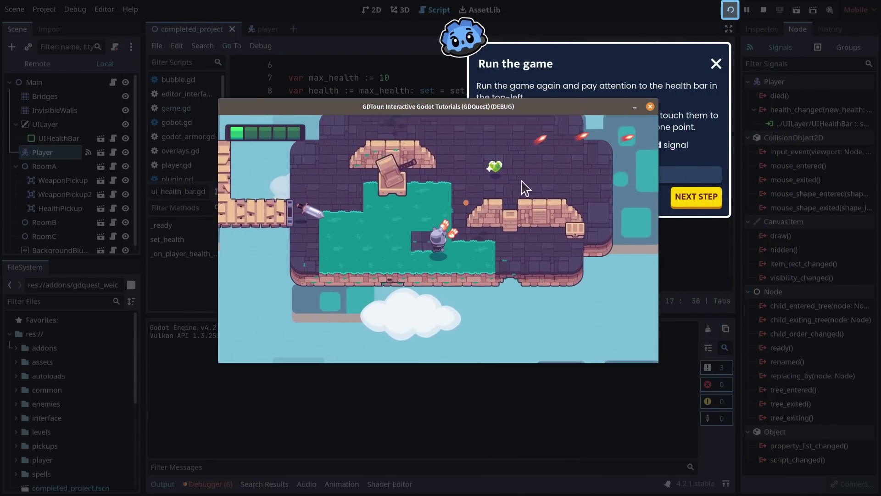
pyautogui.click(650, 107)
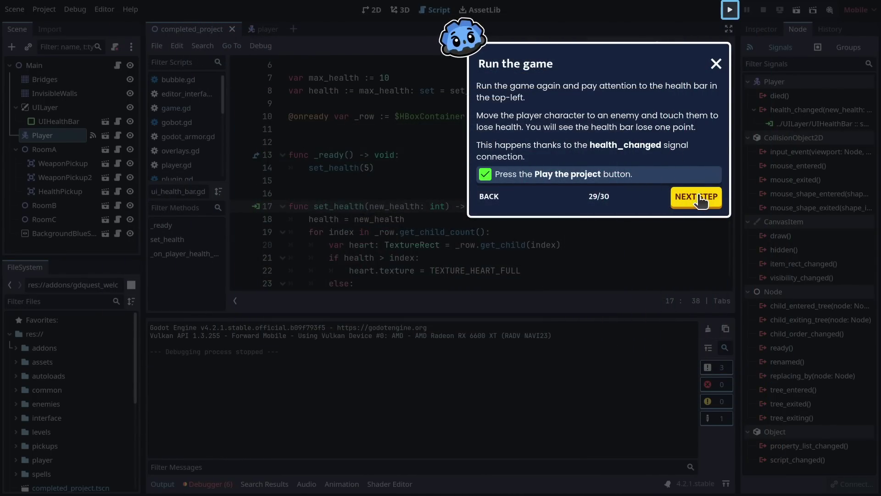
# Step: Continue from step 29/30 through the 30/30 "In summary" step to the congratulations panel
pyautogui.click(699, 198)
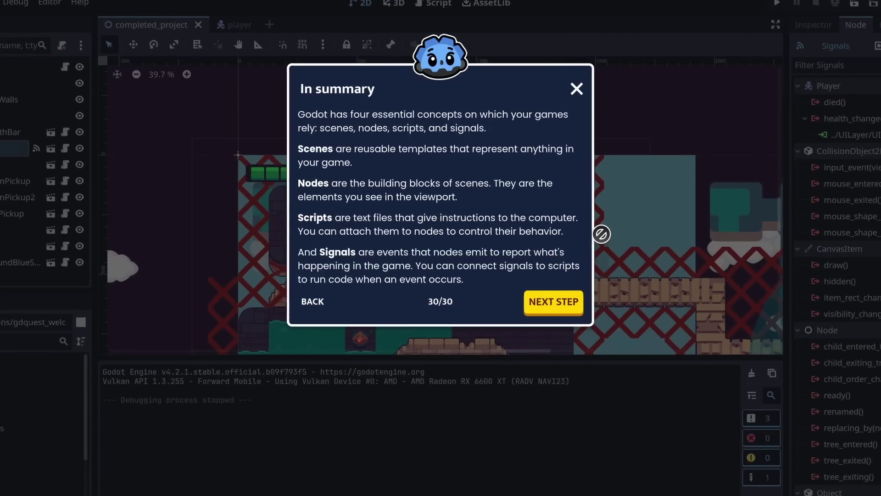
pyautogui.click(559, 272)
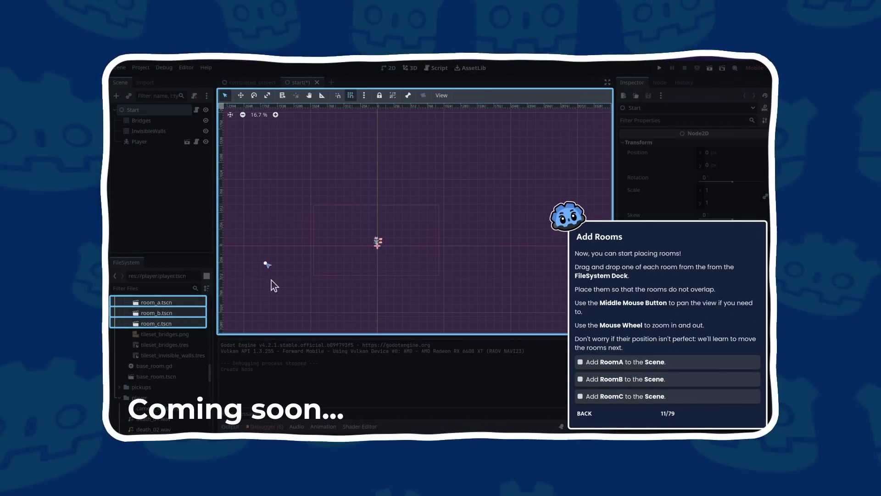
# Step: Drag room_a.tscn from the FileSystem dock into the 2D viewport
pyautogui.moveTo(301, 253); pyautogui.dragTo(252, 171)
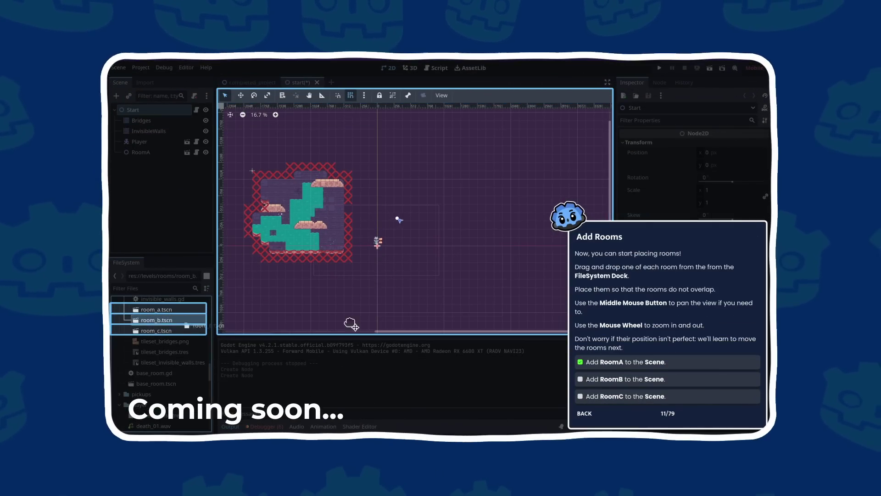